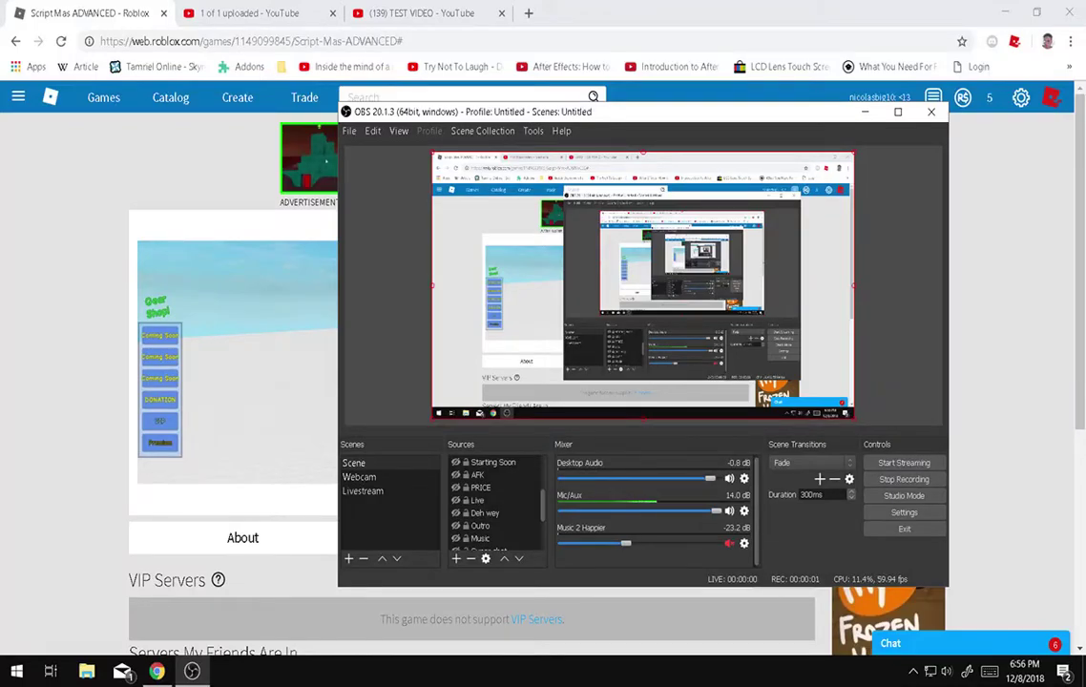
# Minimize OBS and switch to the '(139) TEST VIDEO - YouTube' browser tab.
pyautogui.click(865, 112)
pyautogui.scroll(-4, 477, 382)
pyautogui.scroll(4, 477, 382)
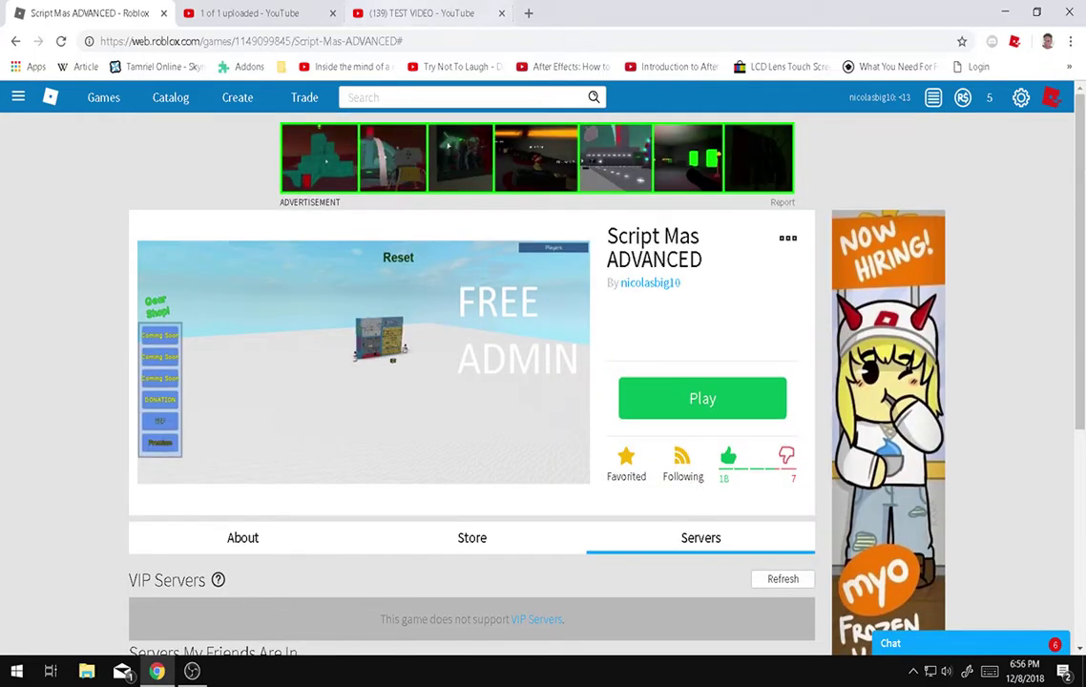
pyautogui.click(420, 12)
pyautogui.scroll(-5, 105, 315)
# Play 'TEST VIDEO DONT WATCH' from the channel's Videos list, then return to the channel home page.
pyautogui.click(178, 202)
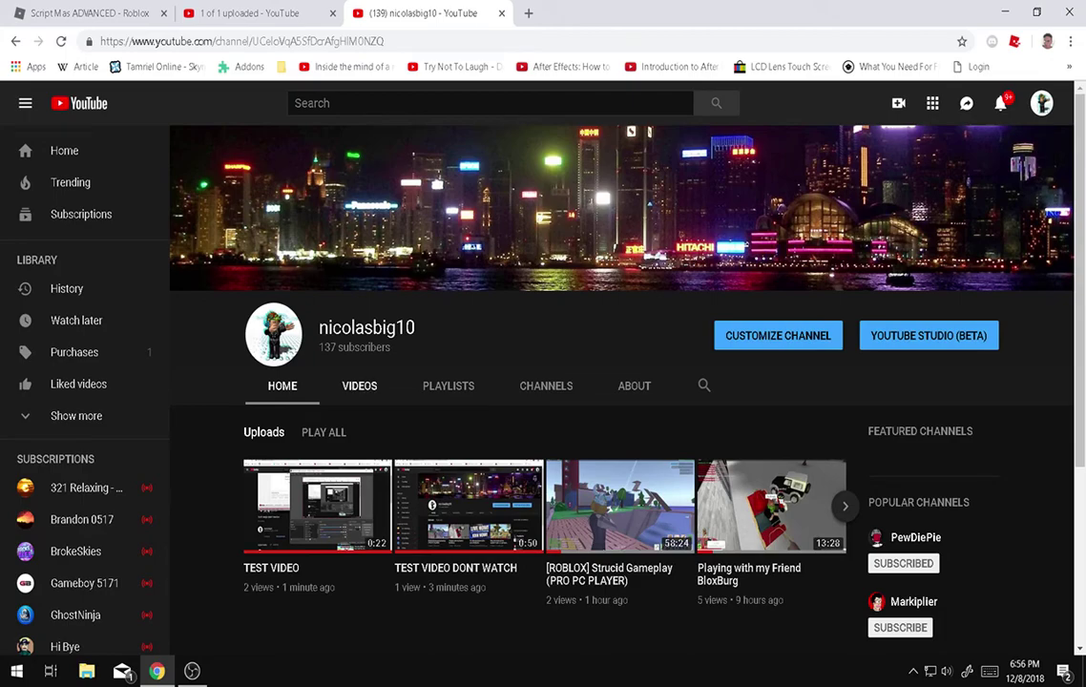
pyautogui.click(359, 385)
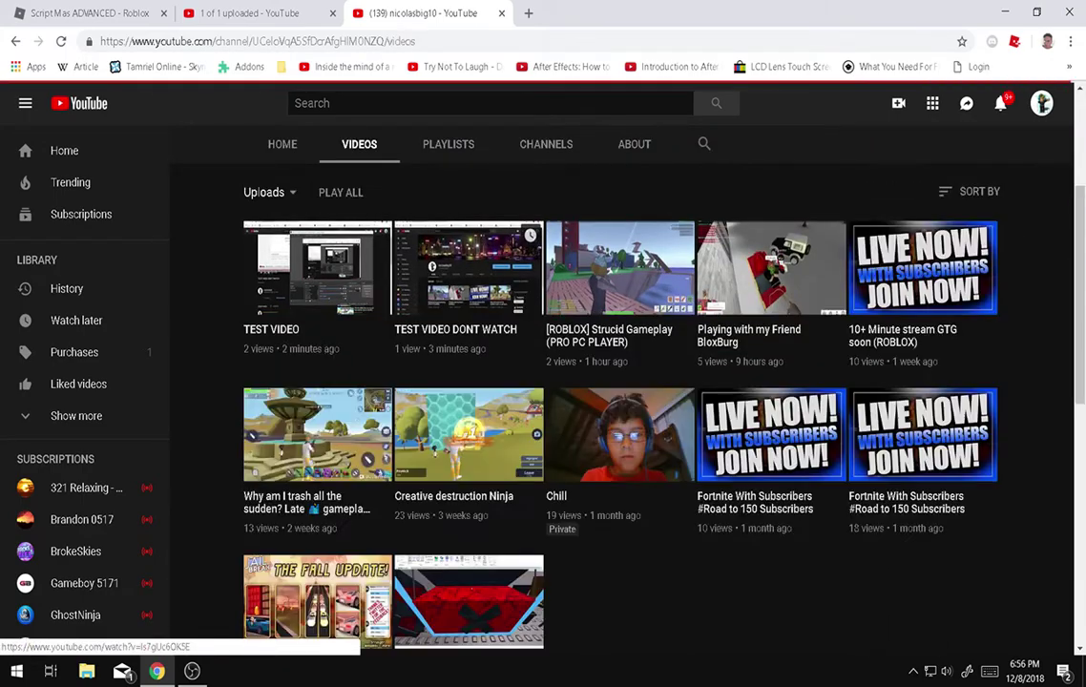
pyautogui.click(467, 262)
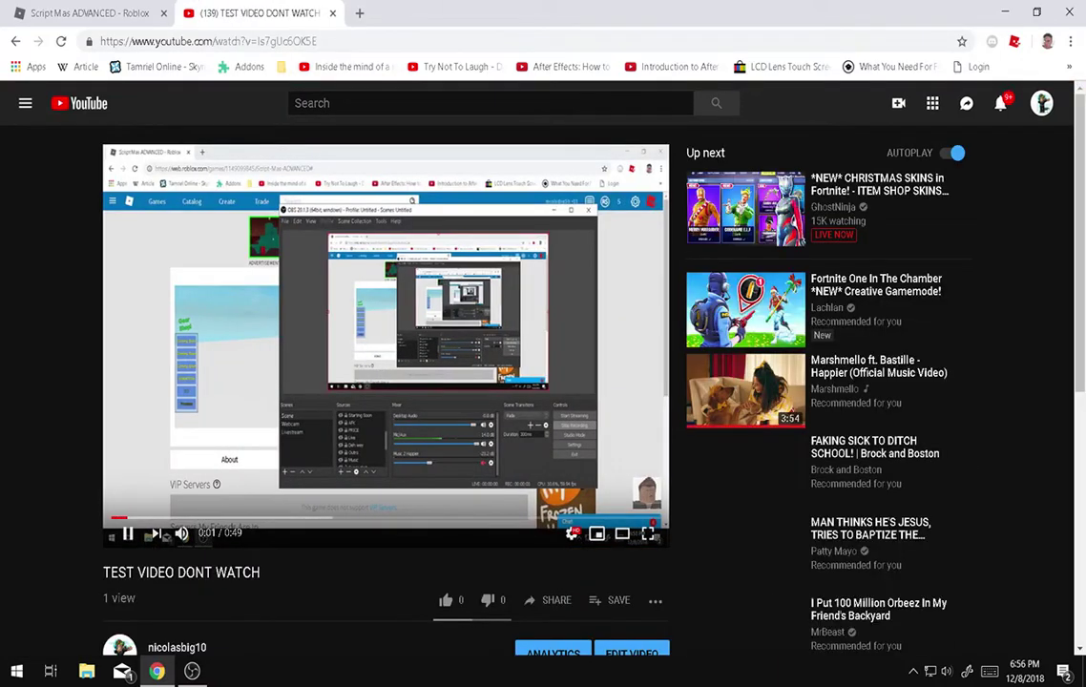
pyautogui.scroll(-2, 177, 408)
pyautogui.click(177, 409)
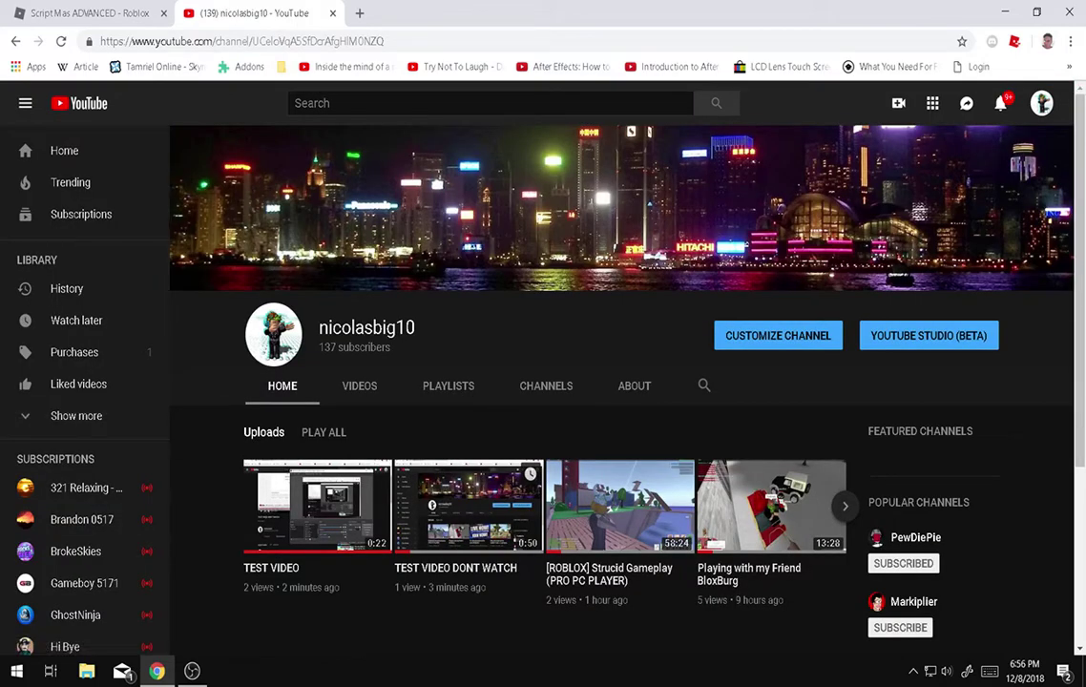
# Play TEST VIDEO, pause it at ten seconds, and open OBS's Mic/Aux audio options.
pyautogui.click(317, 506)
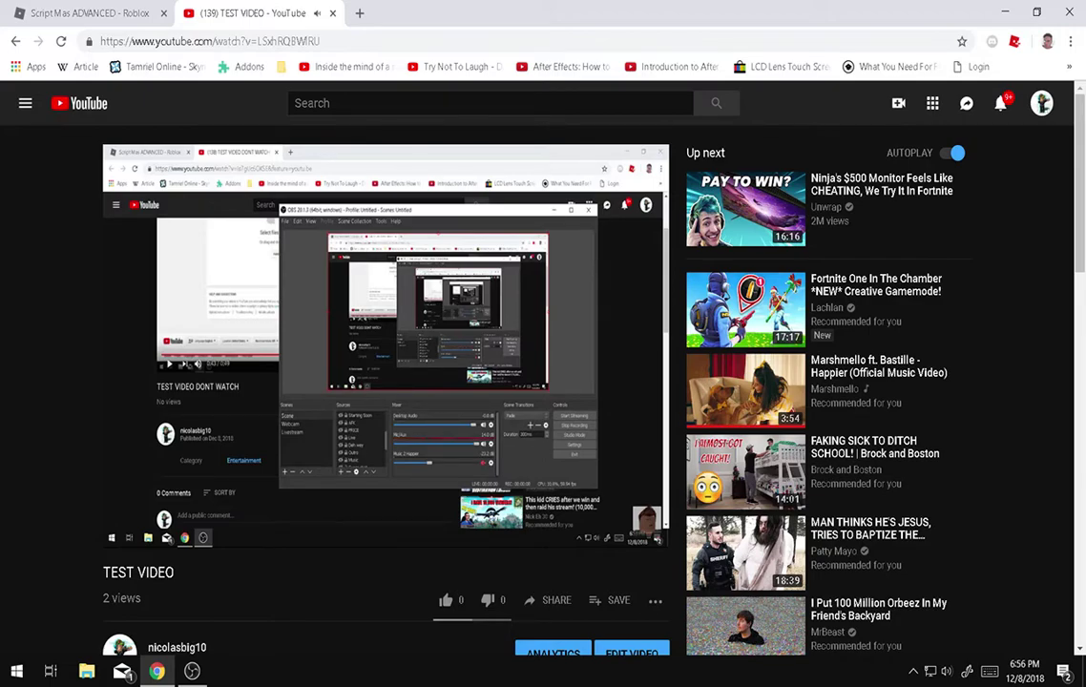
pyautogui.press('space')
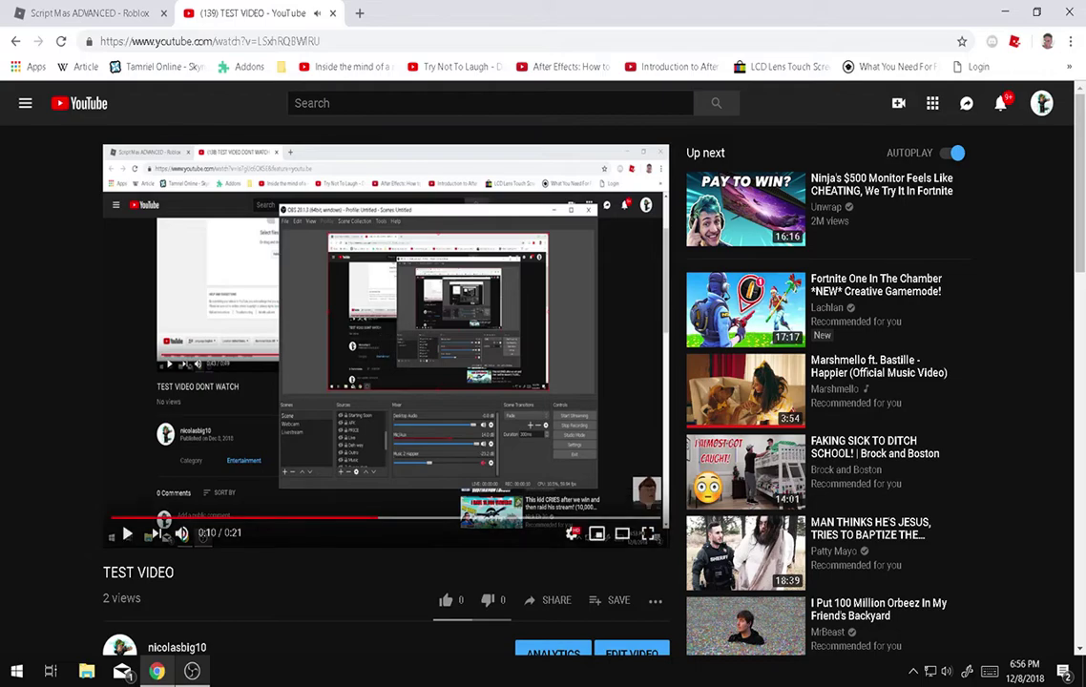
pyautogui.hotkey('alt', 'Tab')
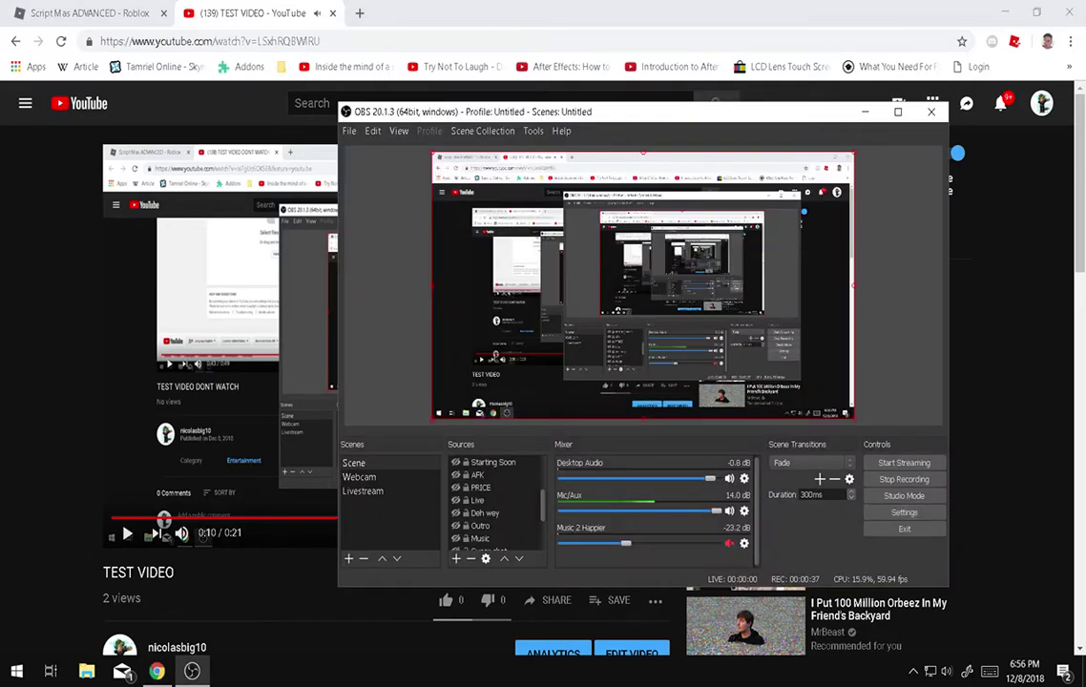
pyautogui.click(745, 510)
# Set Mic/Aux volume to 1500% in Advanced Audio Properties, then close the dialog.
pyautogui.click(744, 511)
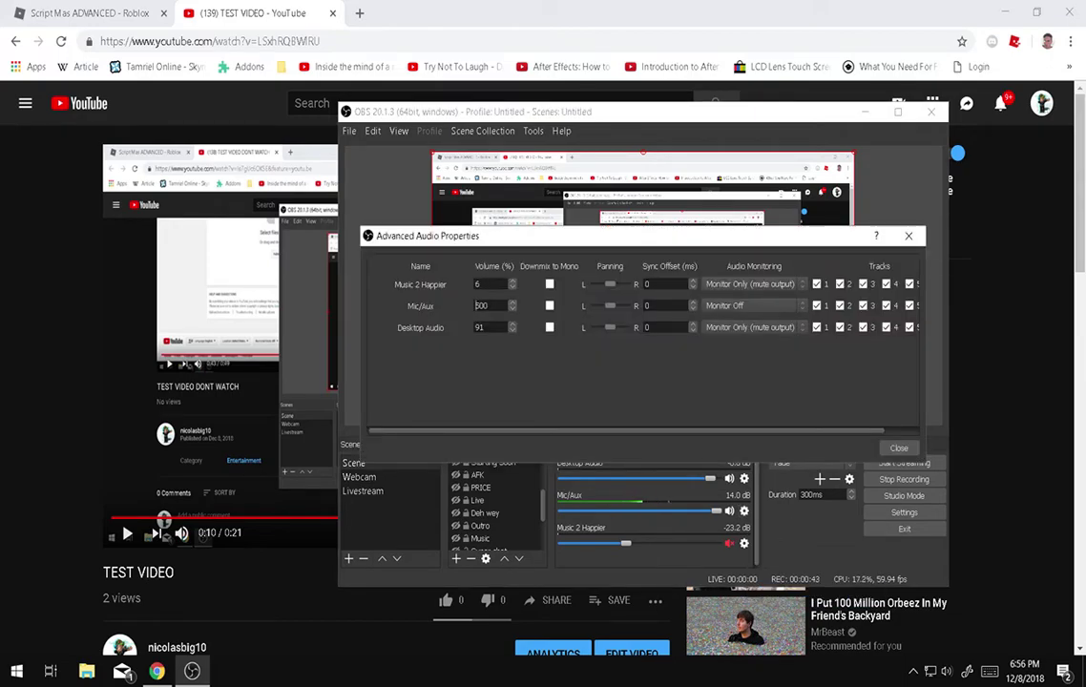
pyautogui.click(477, 306)
pyautogui.write('1')
pyautogui.press('BackSpace')
pyautogui.write('1')
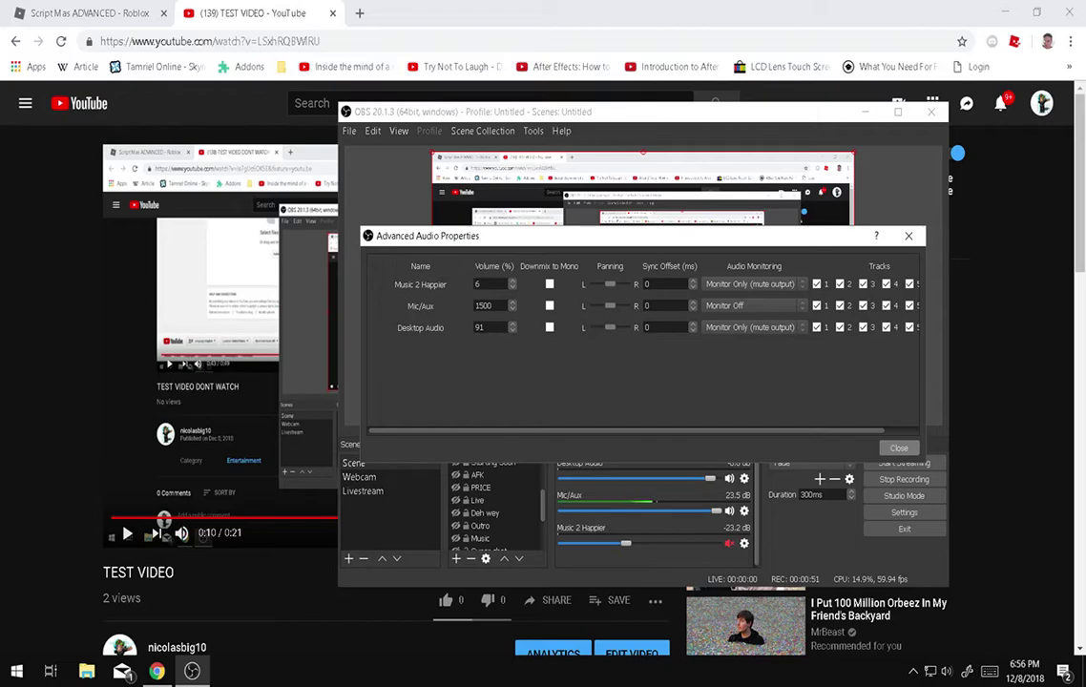
pyautogui.click(899, 448)
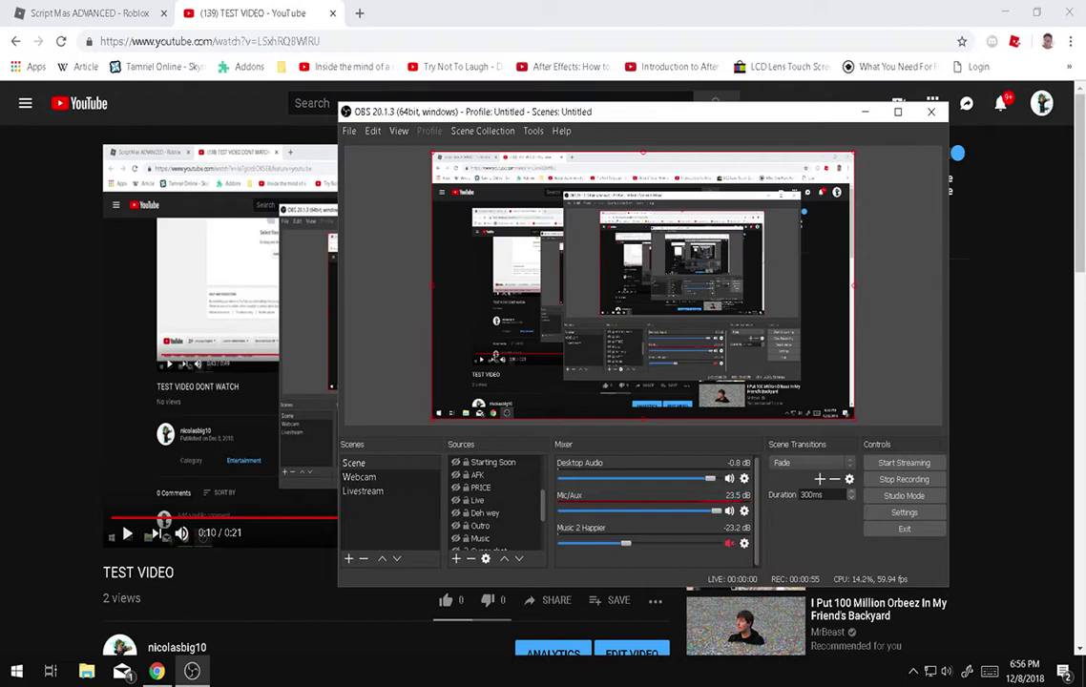